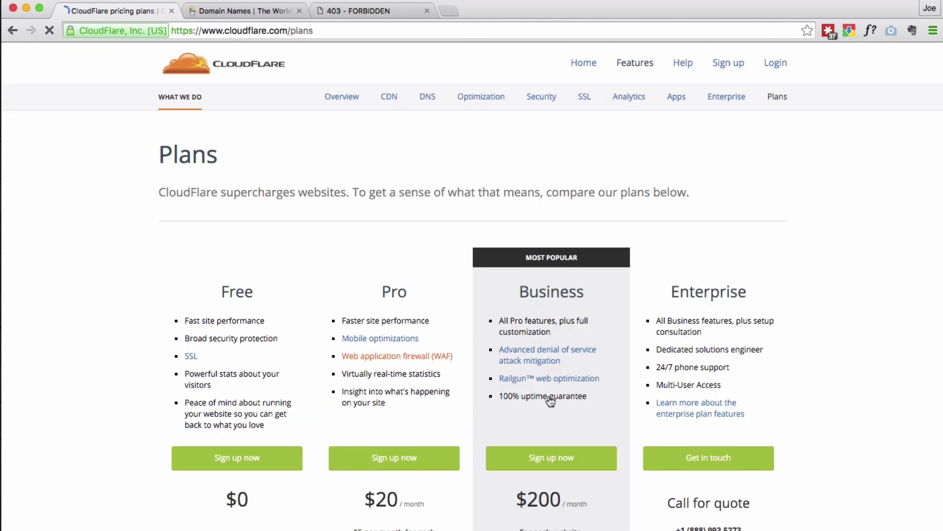
Step: Sign up now under the Free plan on CloudFlare's Plans page
scroll(550, 400, "down", 3)
left_click(234, 392)
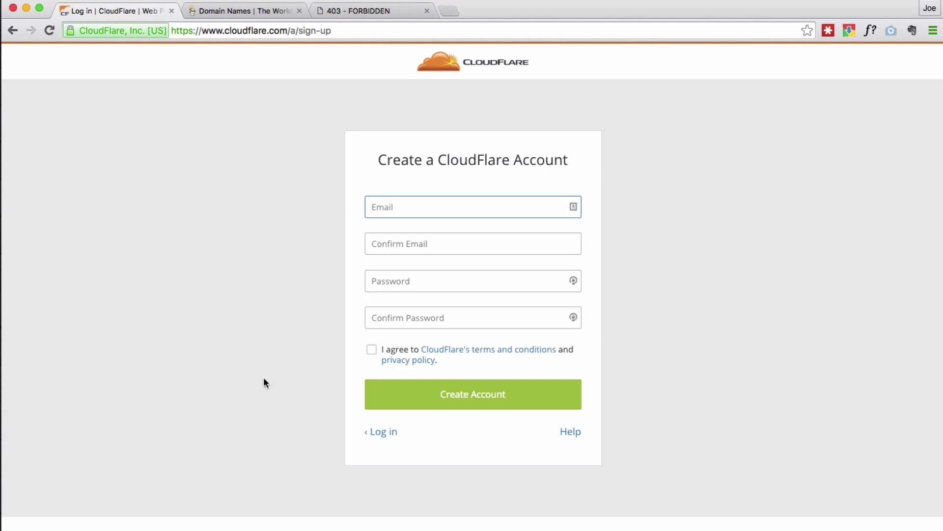
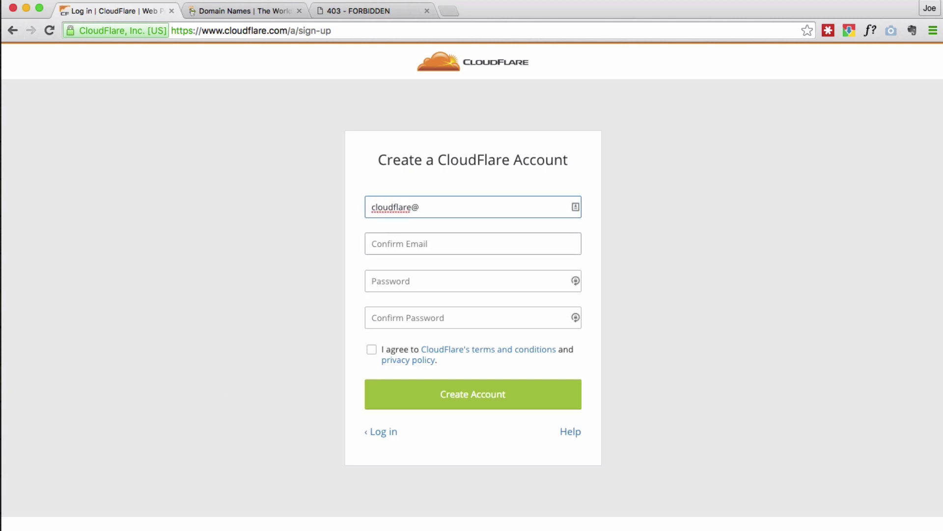
Step: Enter the account e-mail address and copy it into the Confirm Email field
key("super+a")
key("super+c")
key("Tab")
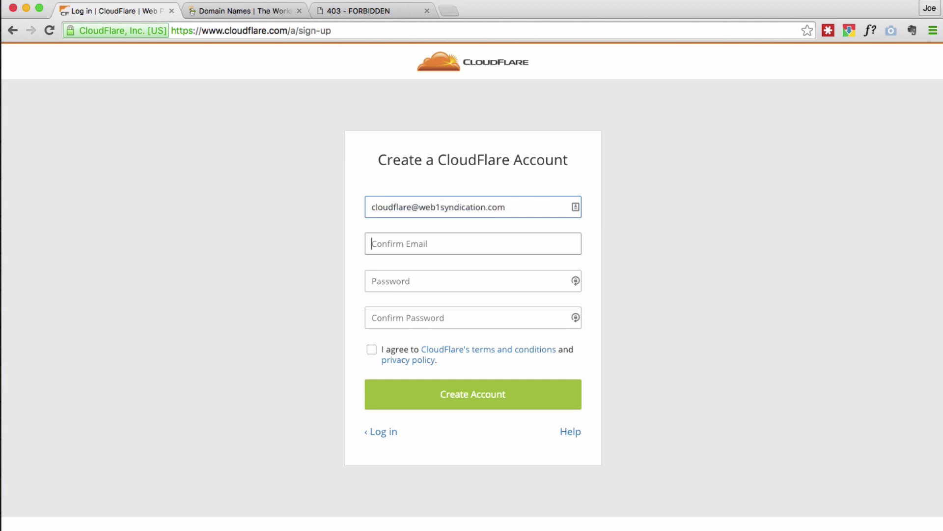
key("super+v")
Step: Enter the account password, agree to the terms, create the account, and save the login
key("Tab")
type("•••••••")
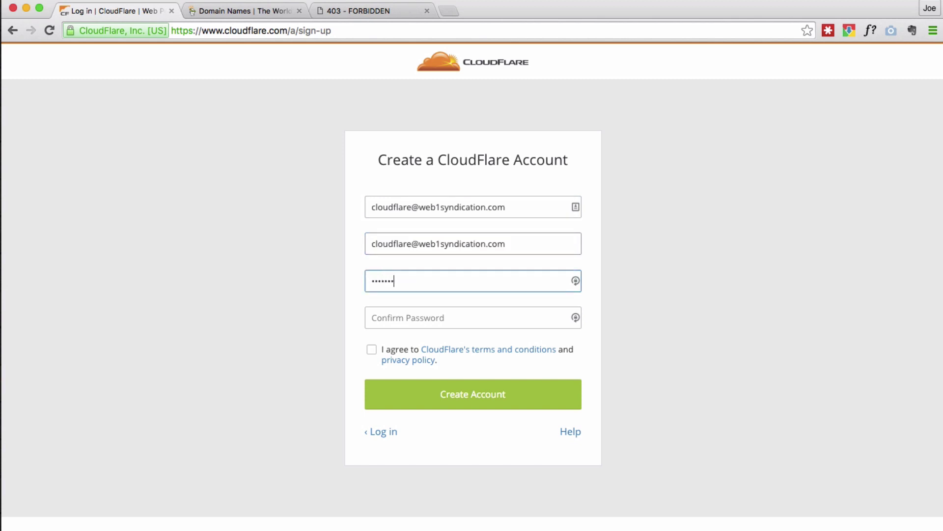
type("••••••••")
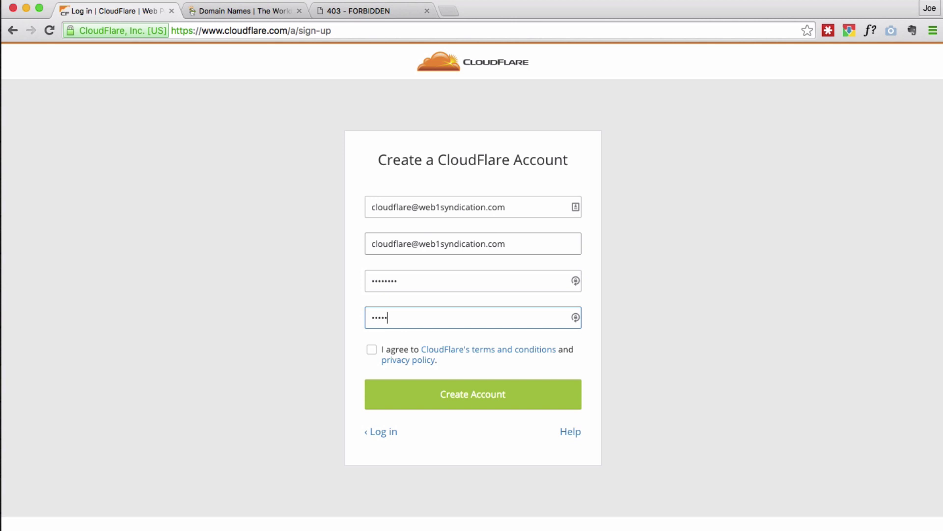
left_click(372, 349)
left_click(431, 398)
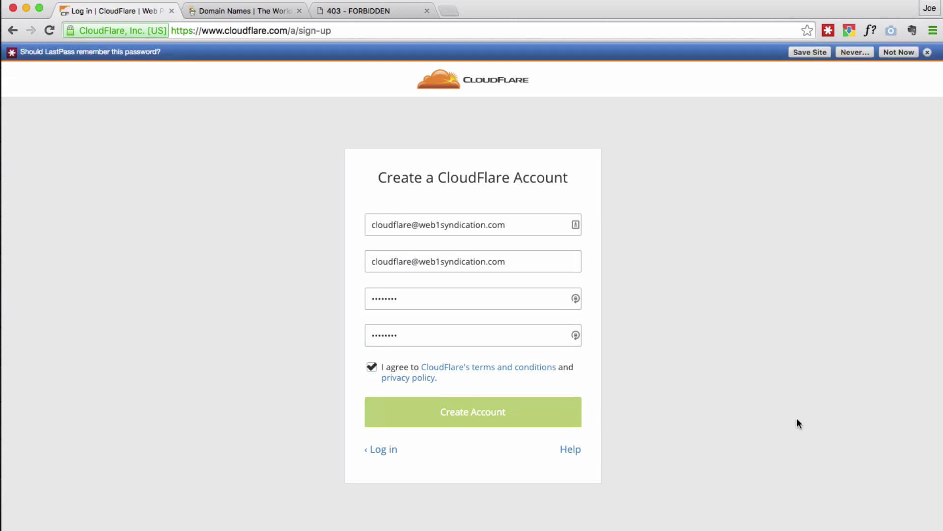
left_click(811, 52)
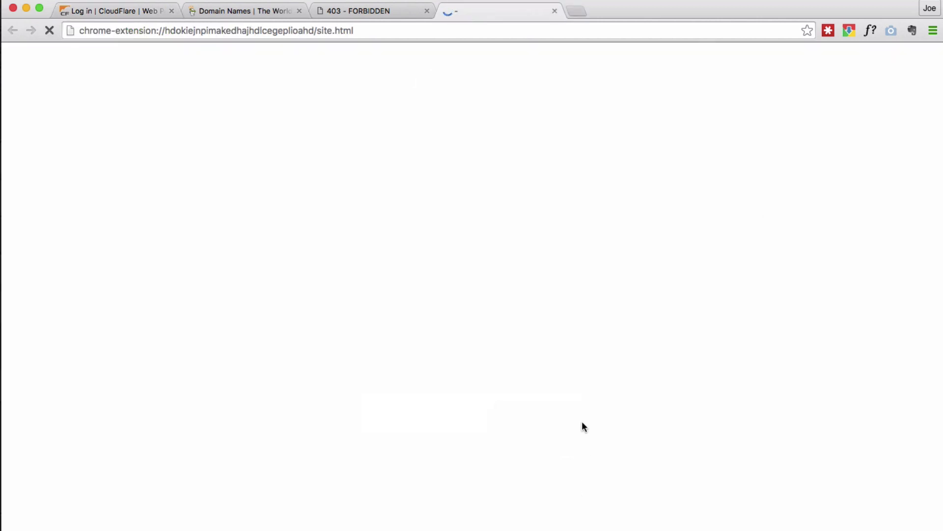
Step: Save the password manager entry and copy the site's address from the other tab
left_click(627, 444)
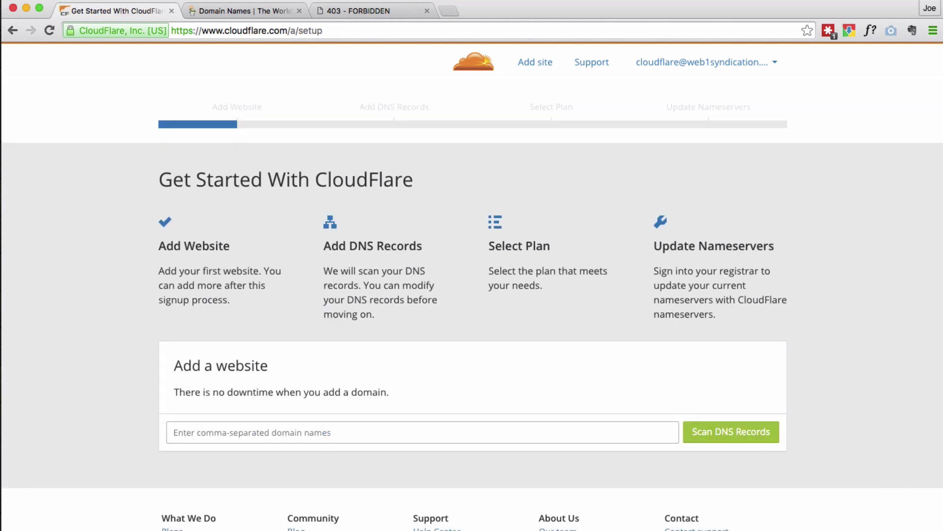
left_click(343, 13)
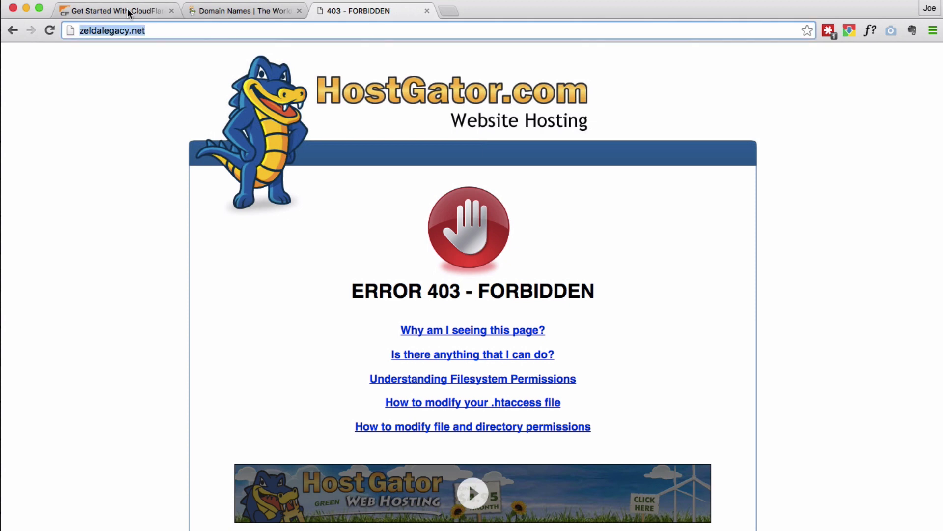
left_click(143, 11)
left_click(259, 432)
key("super+v")
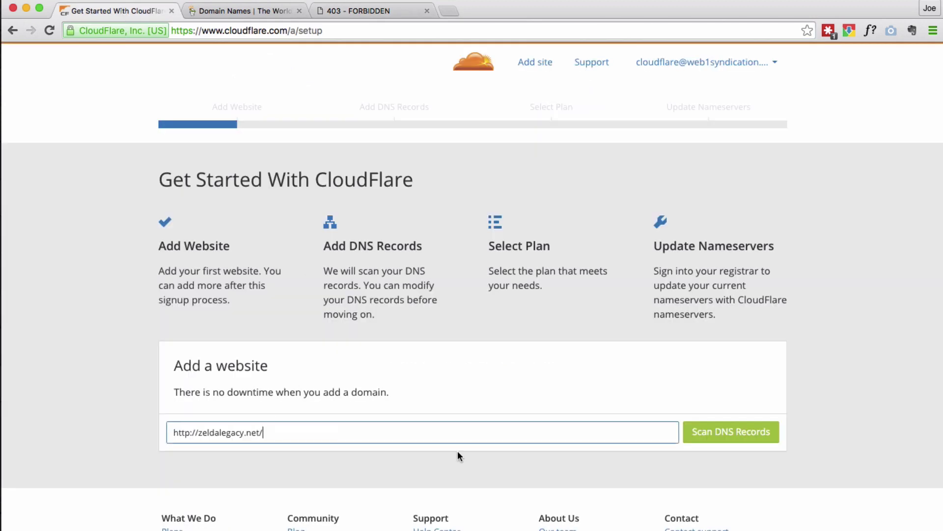
key("BackSpace")
left_click_drag(203, 433, 100, 430)
type("z")
left_click(745, 426)
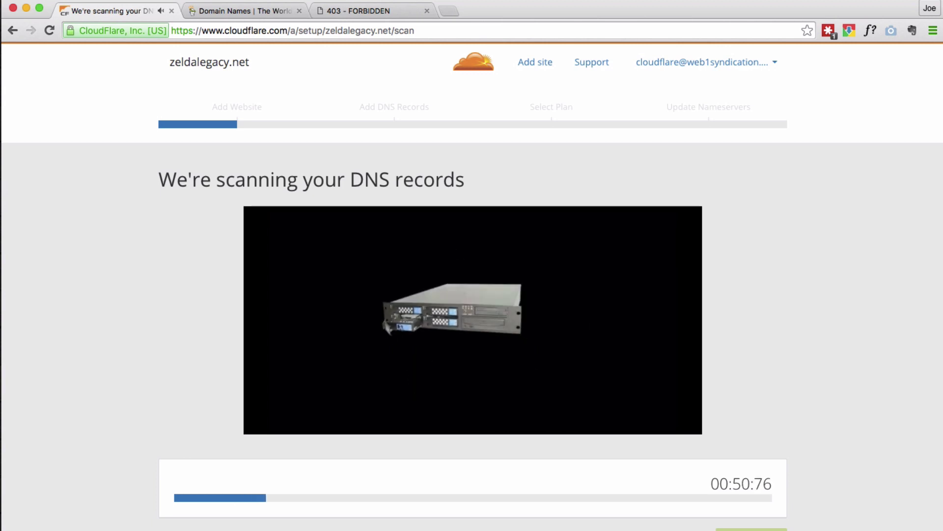
Step: Pause the scan video, wait for the zeldalegacy.net scan to finish, then continue to the records
left_click(474, 321)
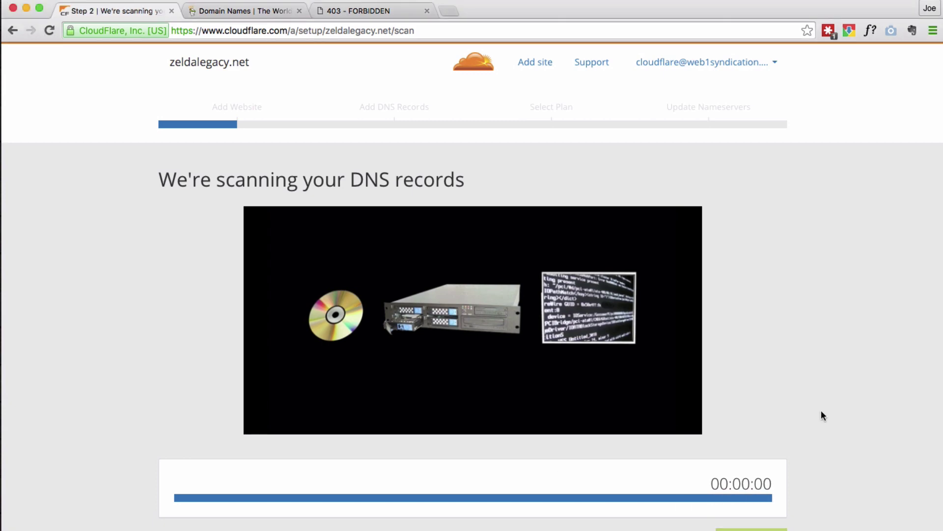
scroll(820, 414, "down", 2)
scroll(748, 511, "up", 2)
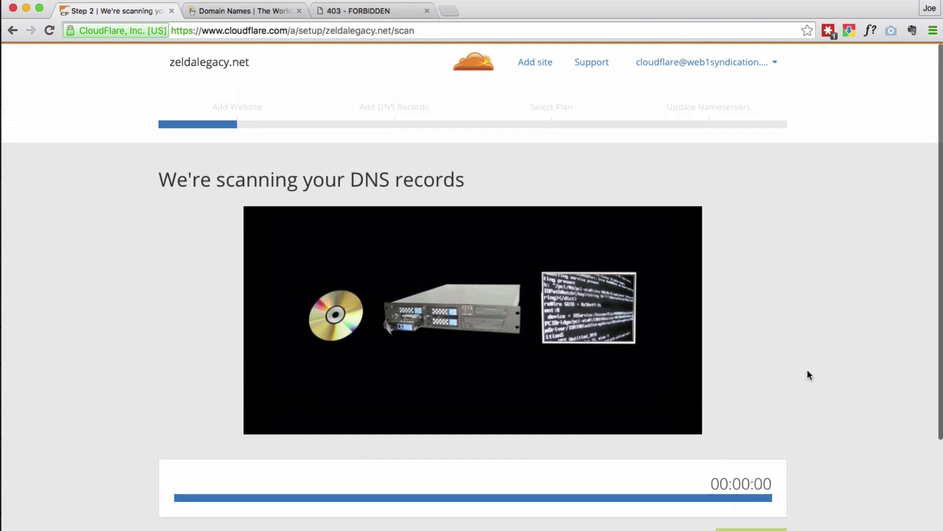
scroll(822, 376, "down", 5)
scroll(822, 376, "up", 4)
scroll(822, 373, "up", 3)
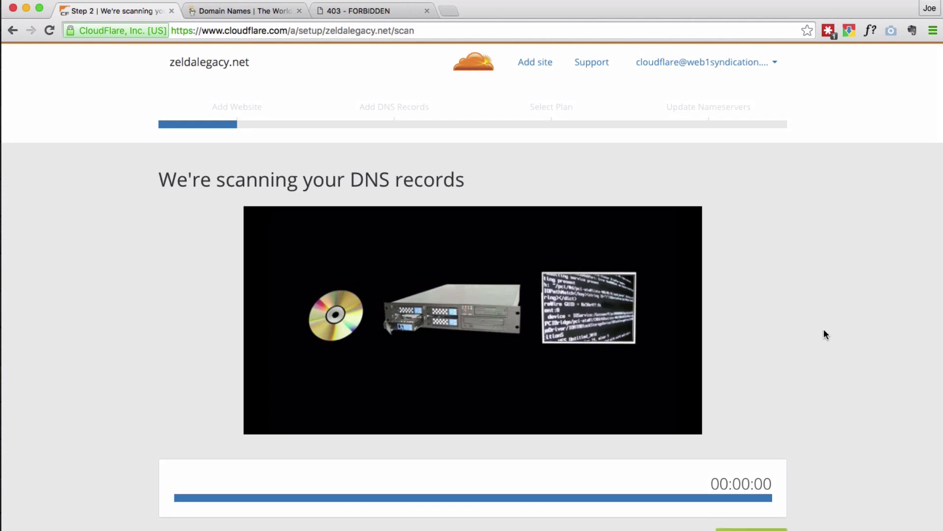
scroll(824, 328, "down", 5)
left_click(774, 379)
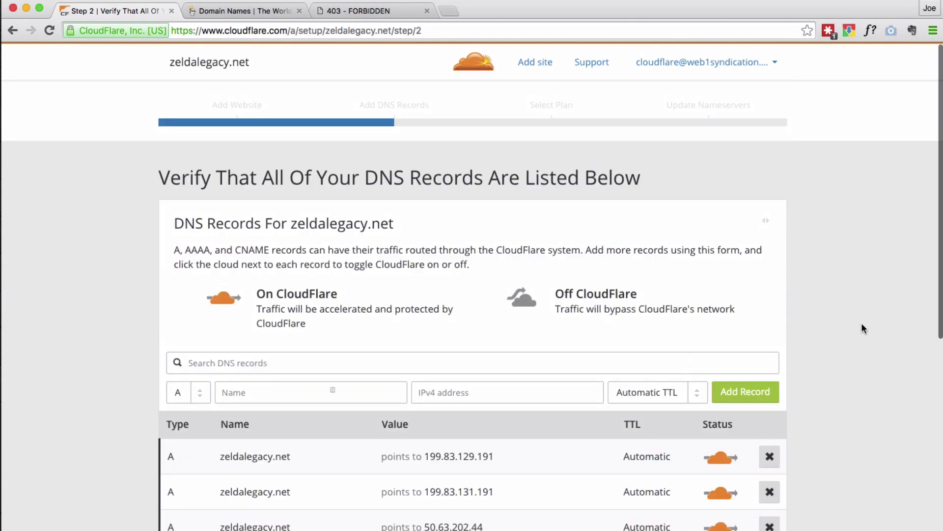
scroll(837, 343, "down", 5)
scroll(839, 346, "down", 1)
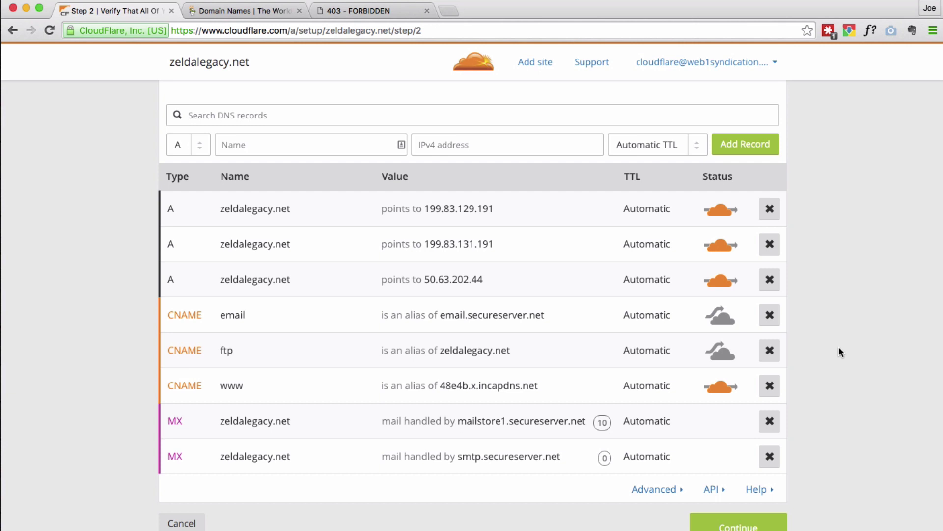
scroll(839, 349, "down", 1)
scroll(839, 347, "up", 2)
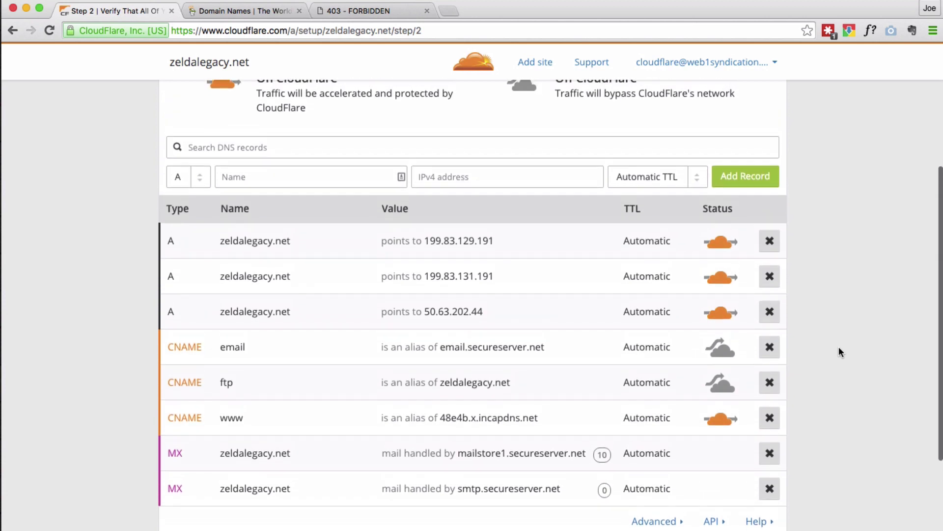
scroll(839, 352, "up", 2)
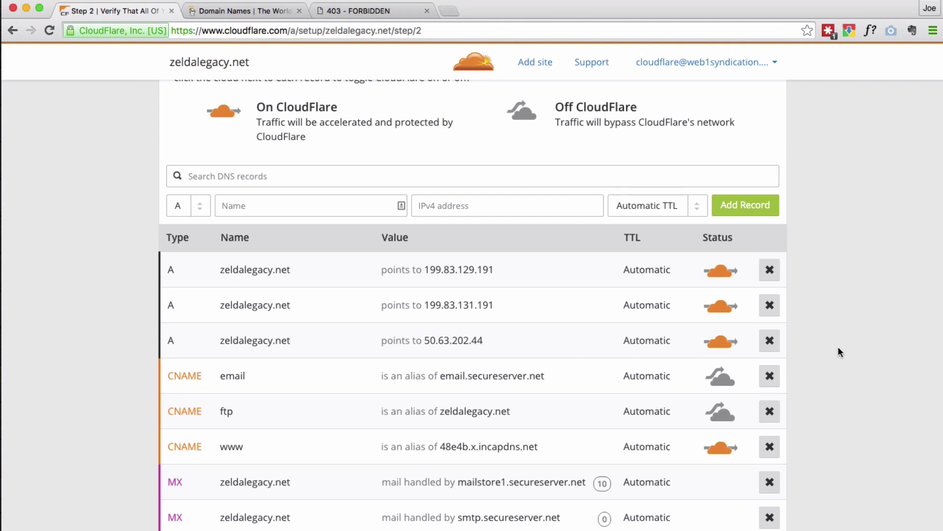
scroll(839, 352, "up", 3)
scroll(839, 352, "down", 4)
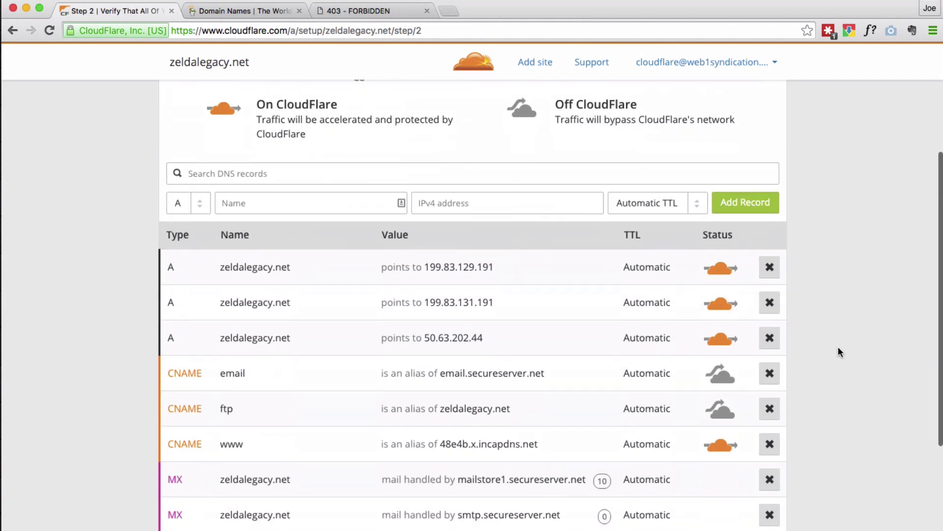
scroll(839, 351, "down", 3)
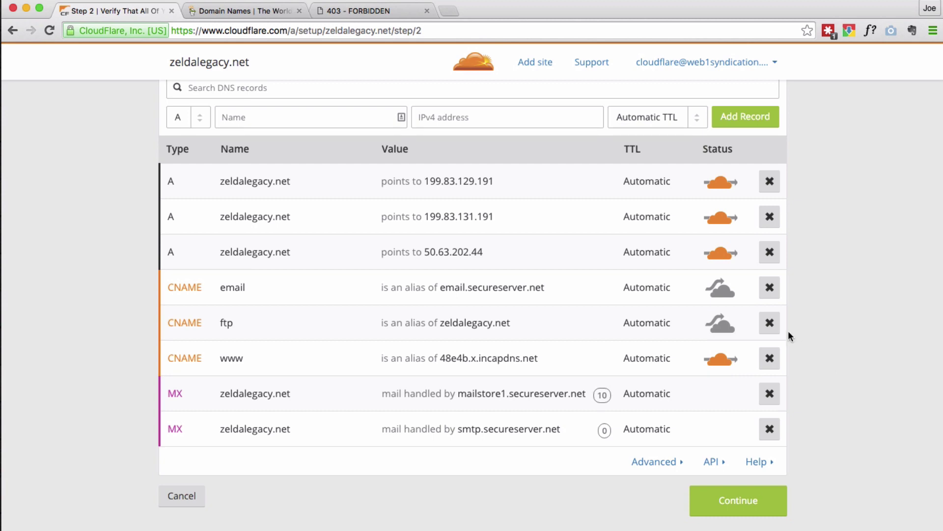
Step: Delete the ftp and email CNAME records
left_click(770, 323)
left_click(537, 330)
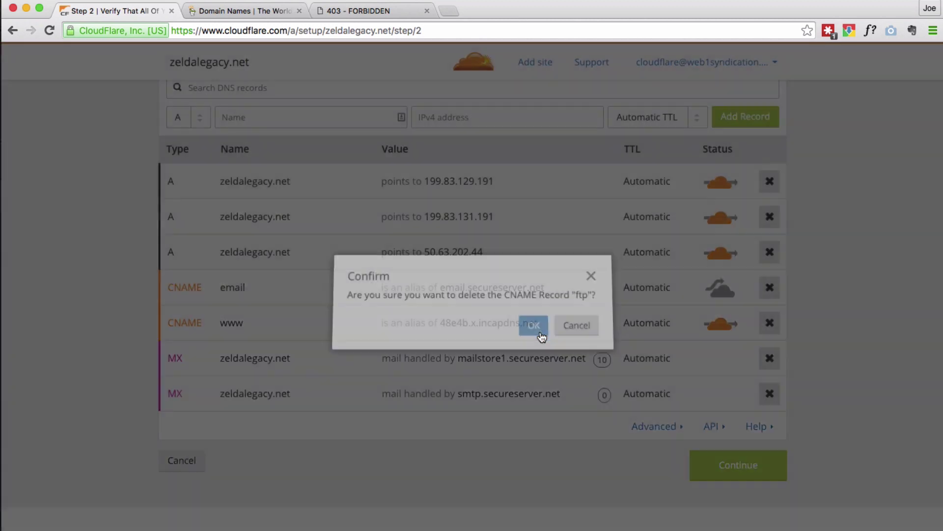
left_click(776, 288)
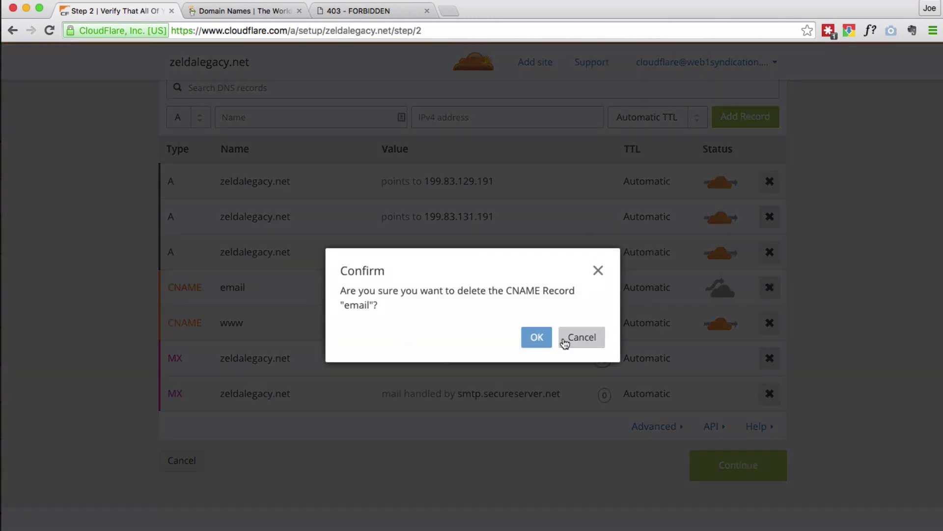
left_click(535, 336)
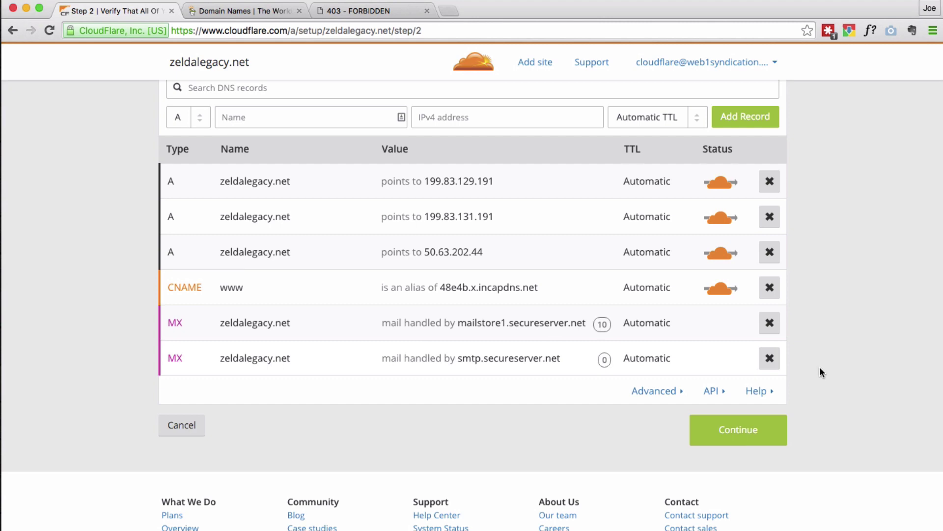
Step: Delete both MX records, continue, and choose the Free Website plan
scroll(820, 366, "up", 1)
left_click(769, 354)
left_click(545, 343)
left_click(770, 355)
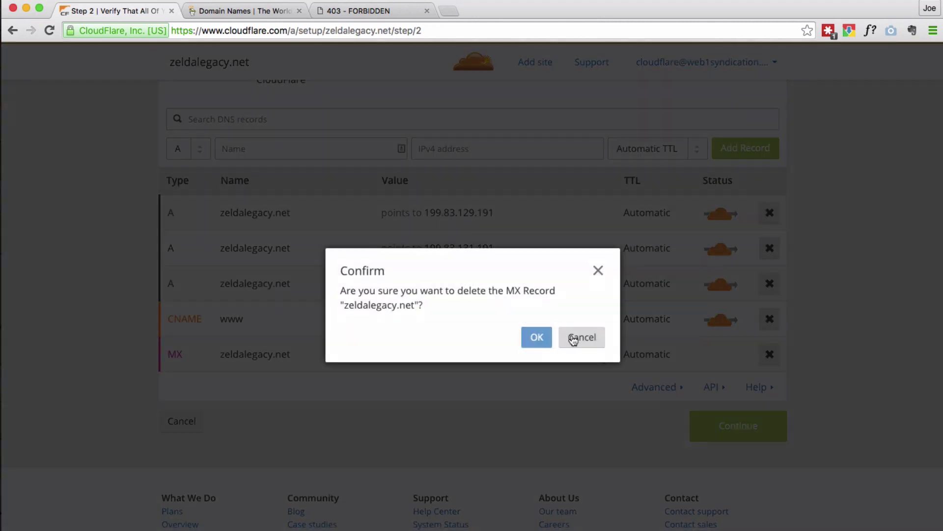
left_click(536, 338)
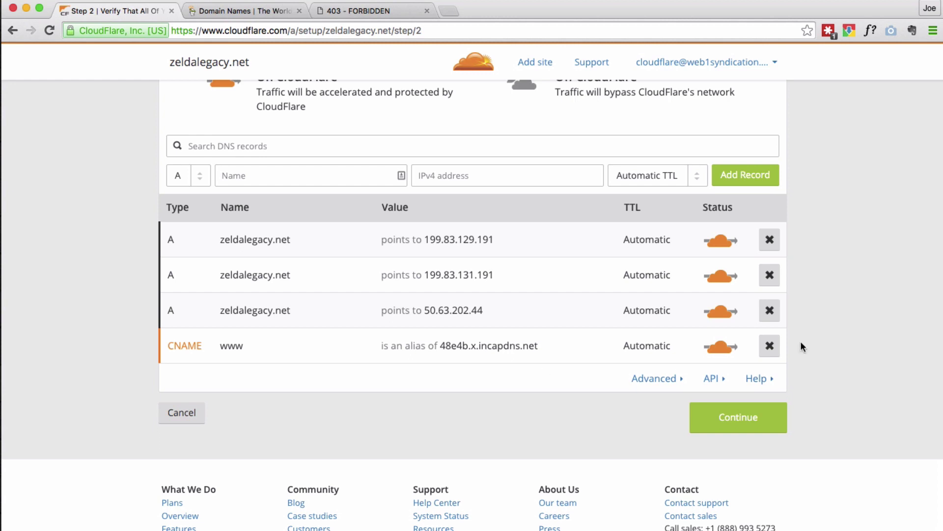
left_click(722, 424)
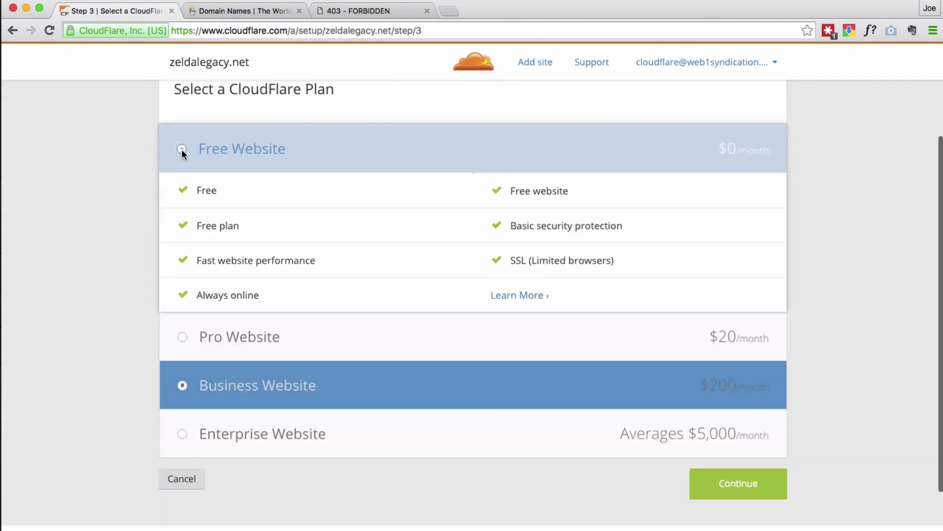
left_click(182, 149)
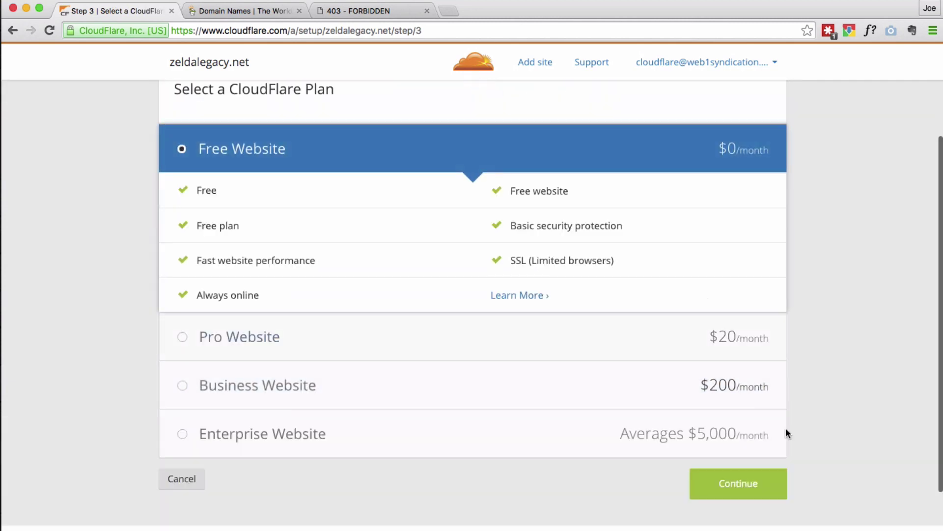
Step: Continue to Step 4 and select the jamie.ns.cloudflare.com and micah.ns.cloudflare.com names
left_click(730, 491)
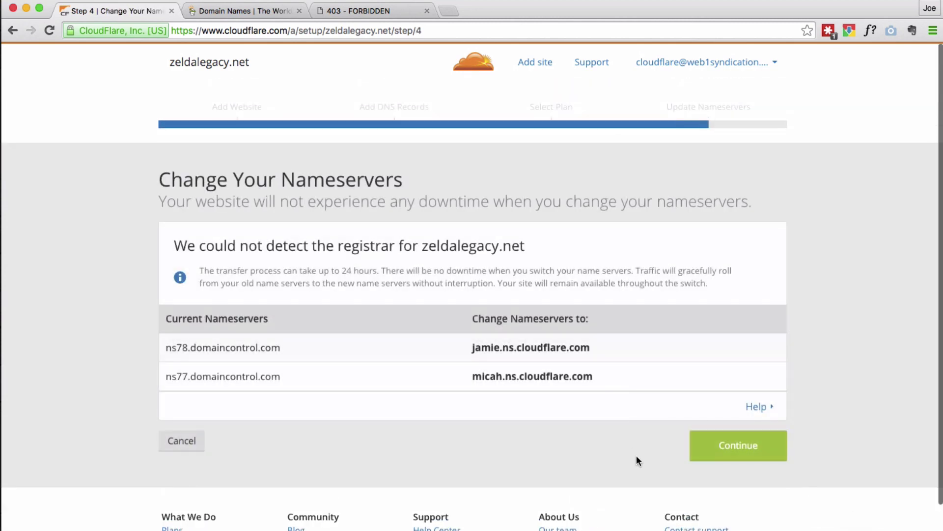
left_click_drag(606, 379, 462, 373)
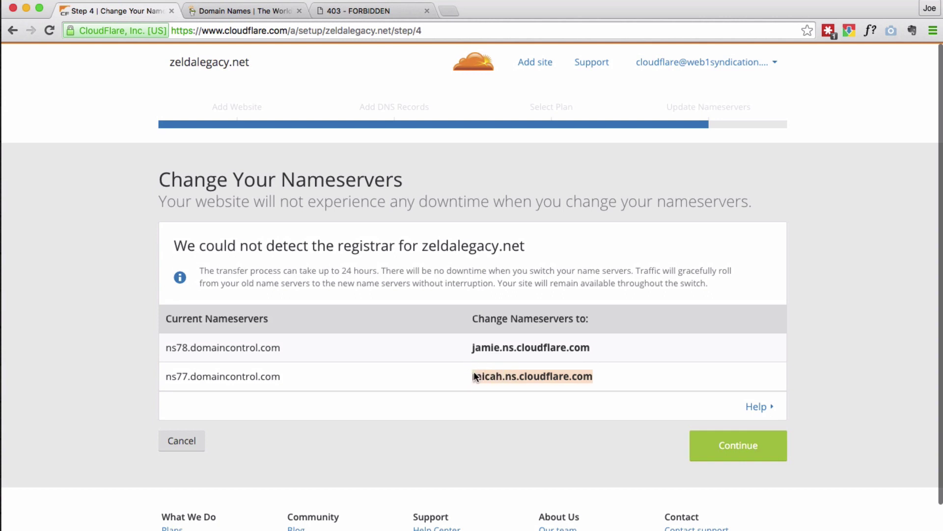
left_click_drag(639, 339, 425, 346)
key("super+c")
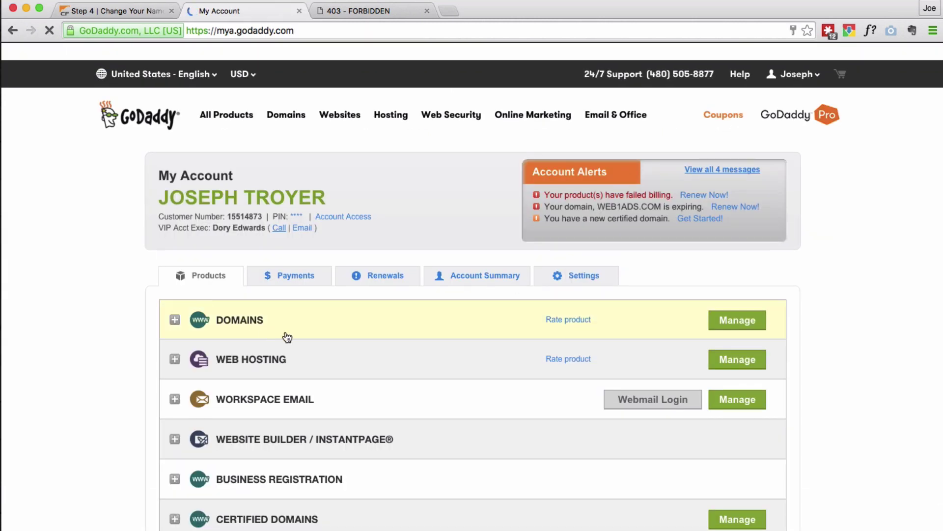
Step: Search GoDaddy's domains for 'zelda' and open Manage for zeldalegacy.net
left_click(285, 337)
scroll(402, 336, "down", 3)
scroll(403, 331, "down", 2)
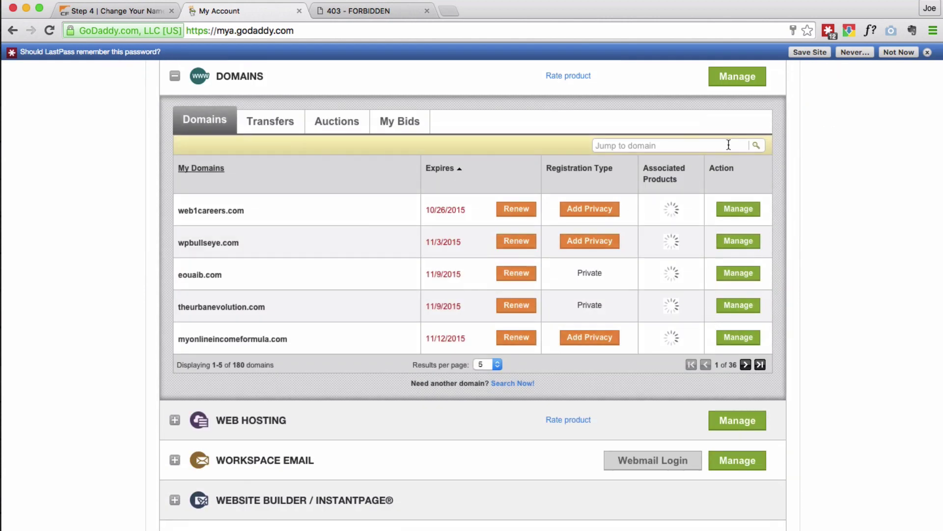
left_click(669, 146)
type("zelda")
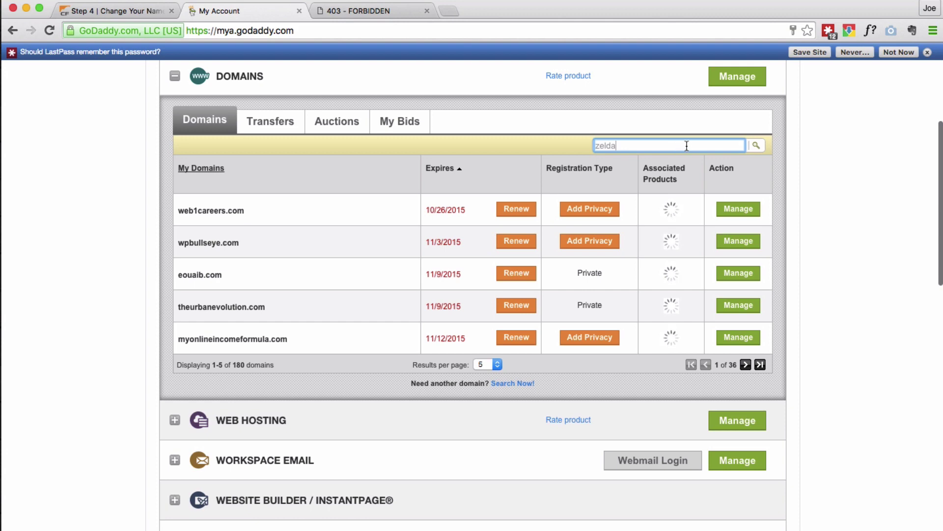
left_click(757, 145)
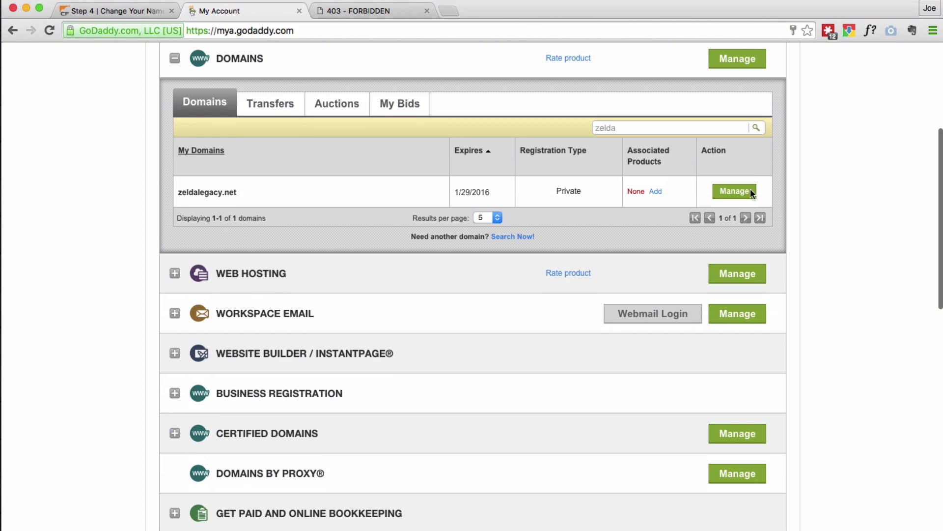
left_click(725, 195)
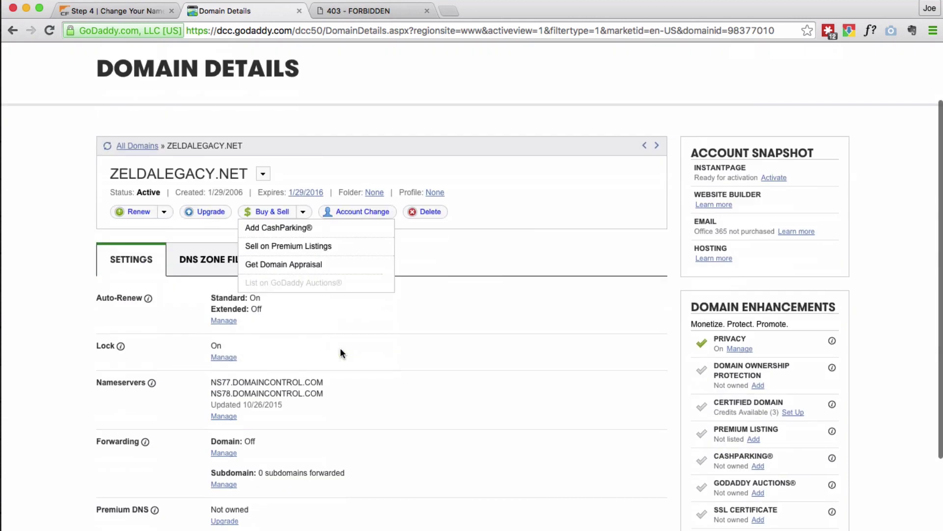
scroll(231, 343, "down", 3)
Step: Switch the nameservers to Custom and paste jamie.ns.cloudflare.com into the first field
left_click(229, 339)
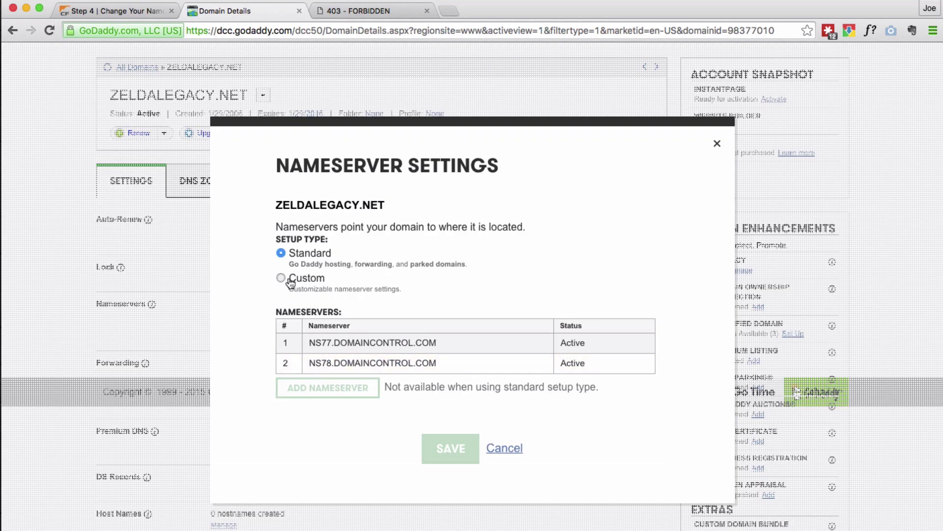
left_click(294, 278)
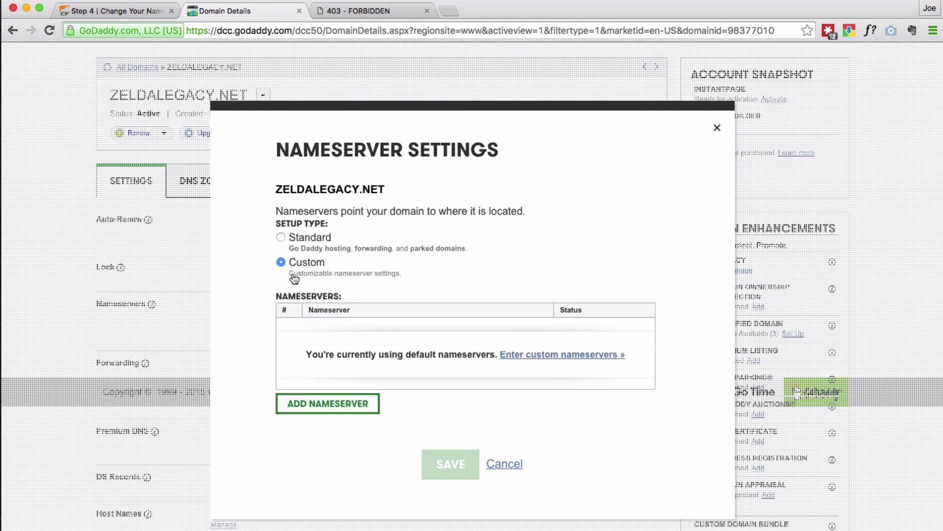
left_click(340, 406)
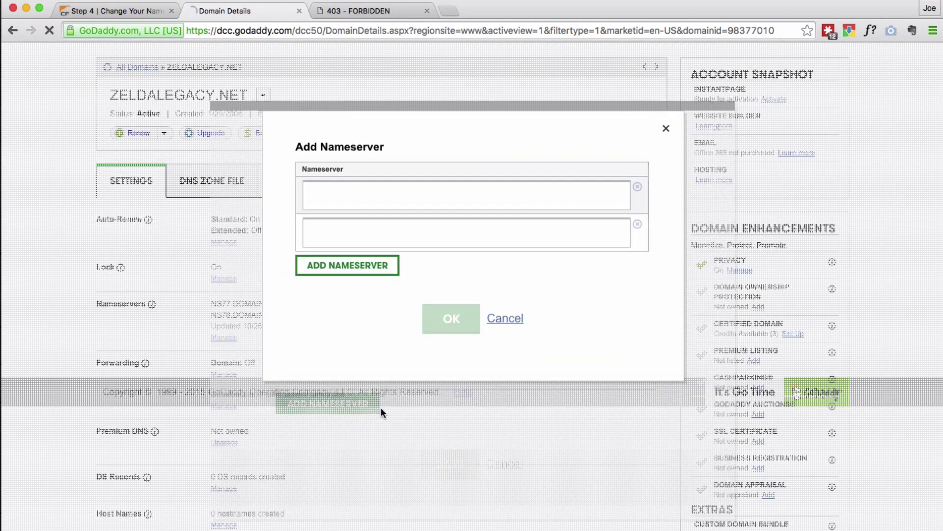
left_click(82, 10)
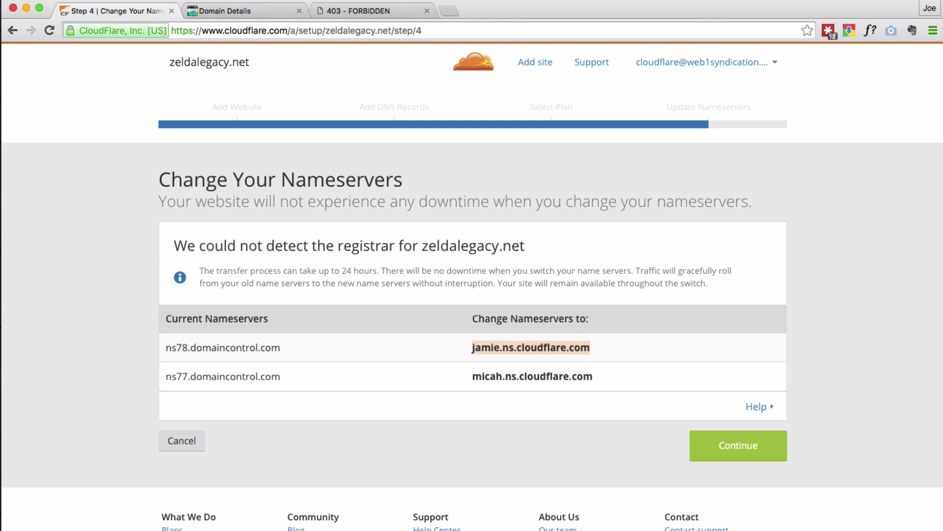
left_click(229, 11)
left_click(392, 210)
key("super+v")
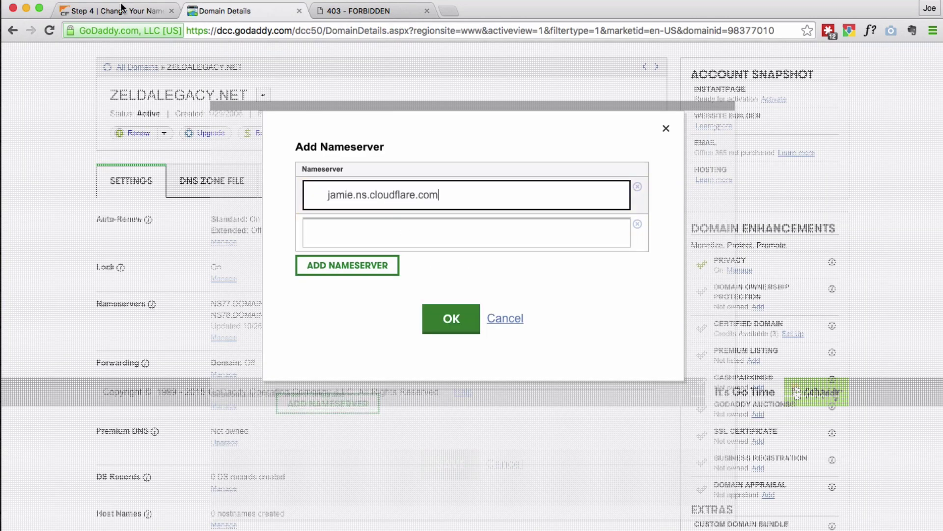
Step: Copy micah.ns.cloudflare.com into the second field, confirm both nameservers, and save
left_click(124, 10)
left_click_drag(614, 381, 465, 372)
key("super+c")
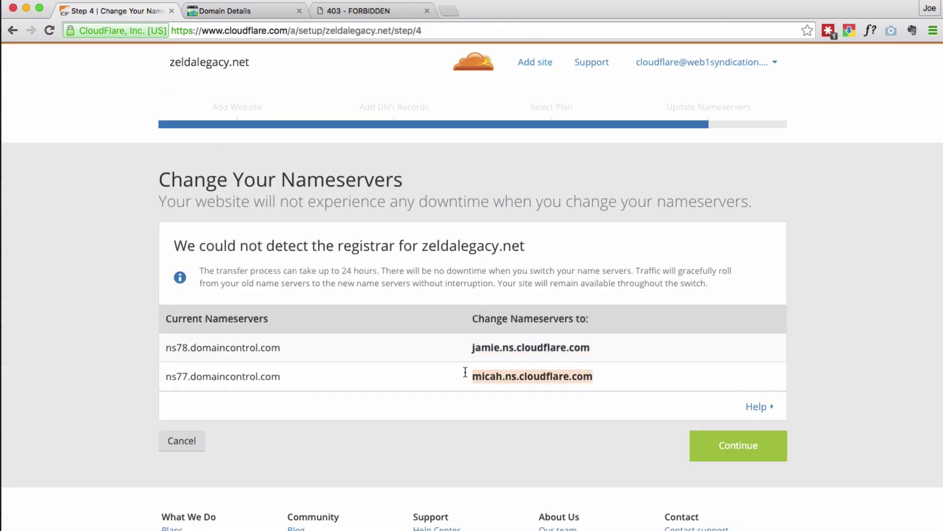
left_click(231, 10)
key("super+v")
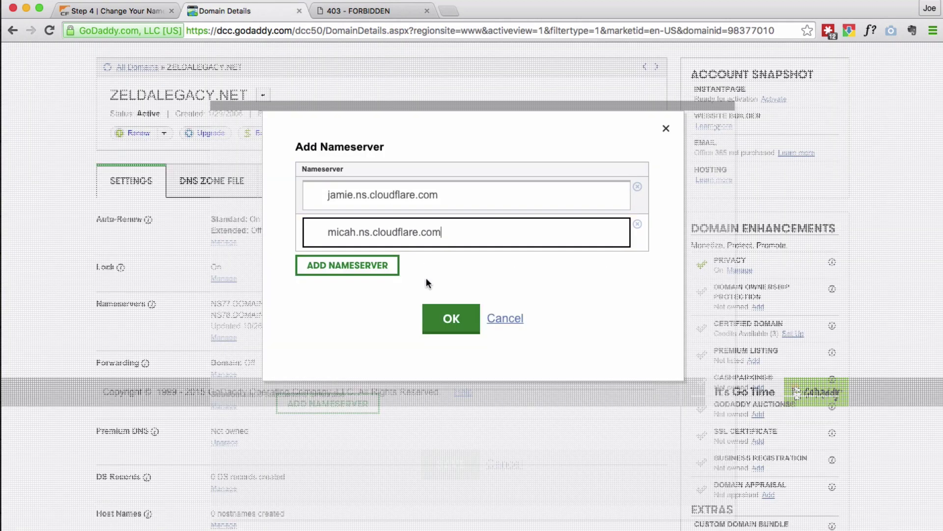
left_click(456, 322)
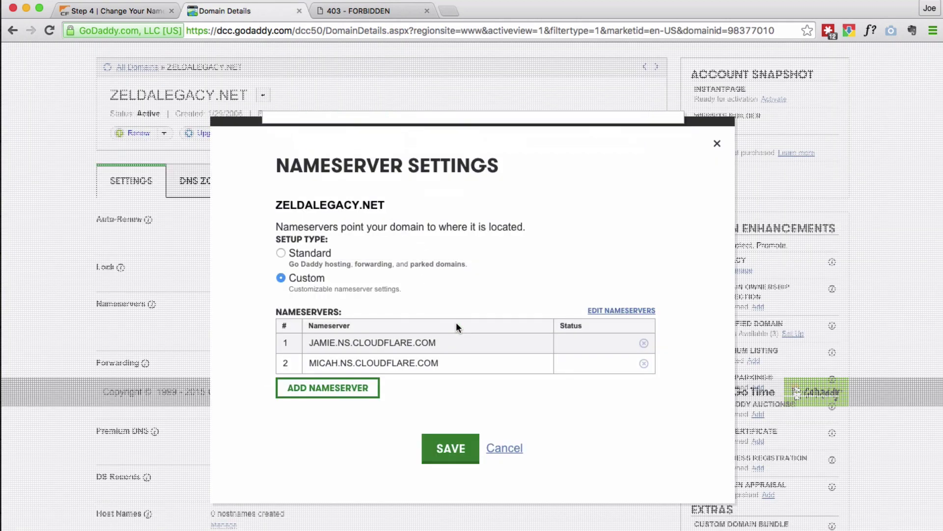
left_click(449, 449)
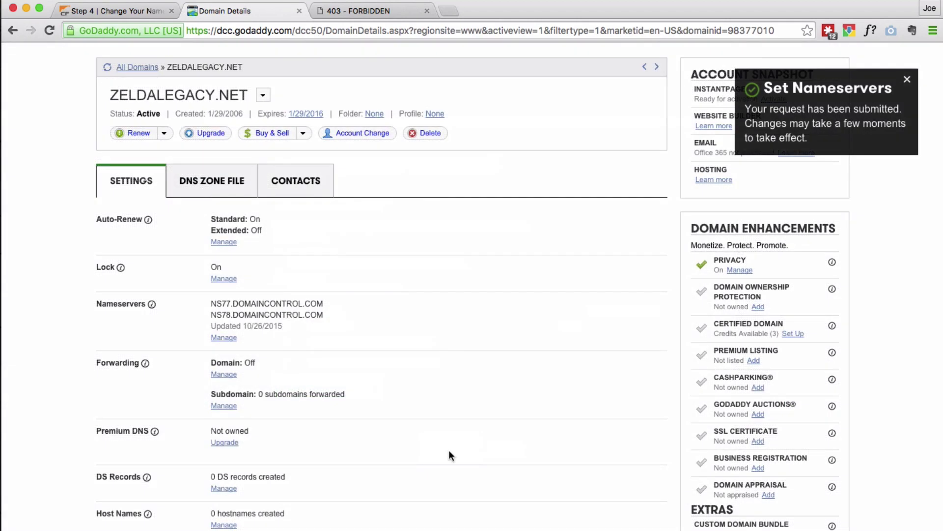